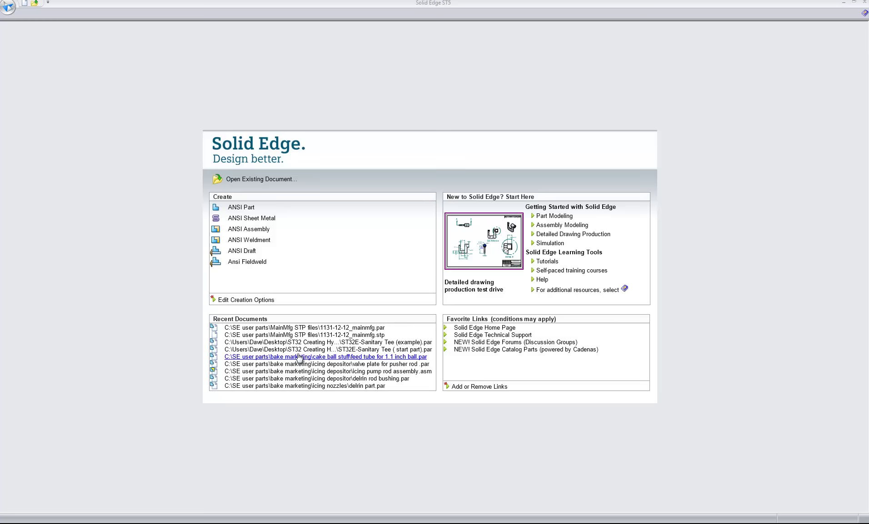
Open the recent STEP file 1131-12-12_mainmfg.stp using the ansi part.par template.
key("ctrl+n")
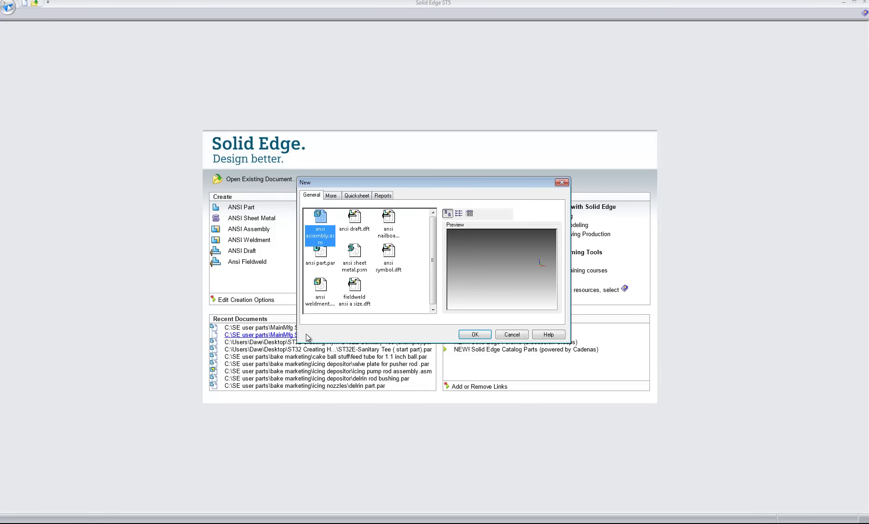
left_click(321, 264)
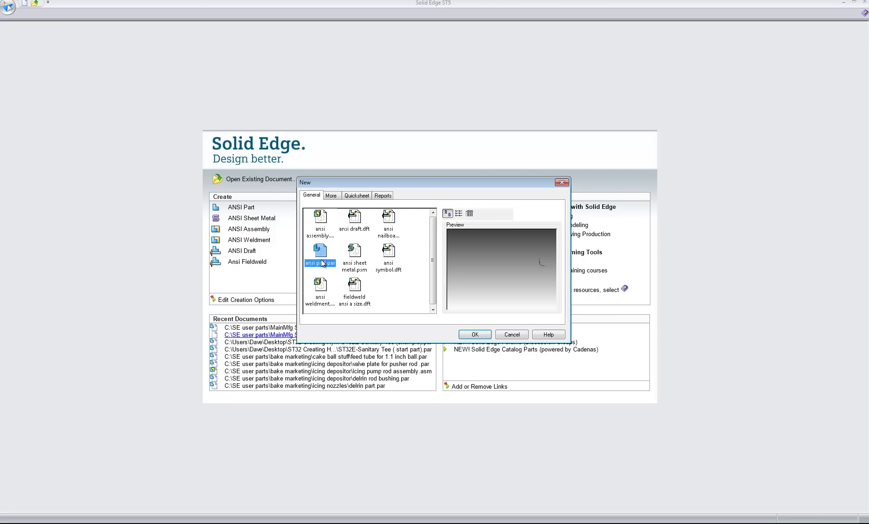
left_click(468, 335)
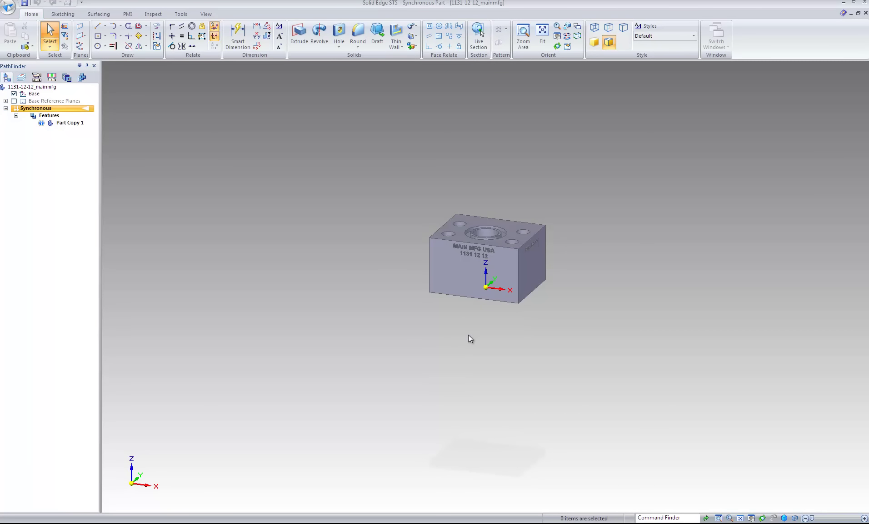
Check all active models for faults with the Geometry Inspector.
middle_click_drag(389, 205, 454, 234)
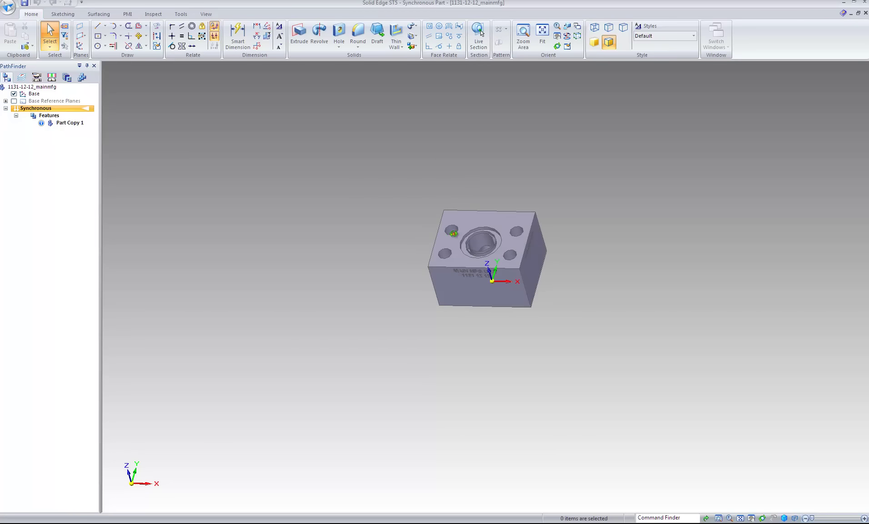
scroll(456, 245, "up", 7)
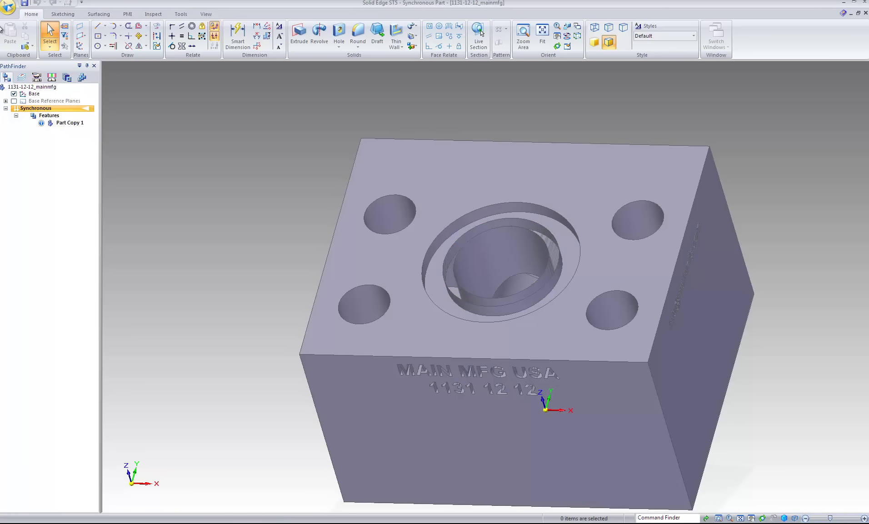
left_click(154, 14)
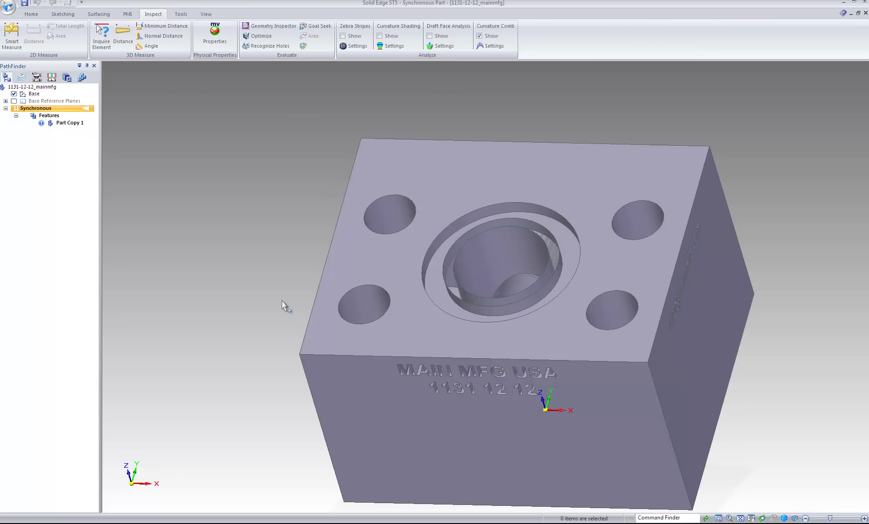
middle_click_drag(282, 302, 304, 328)
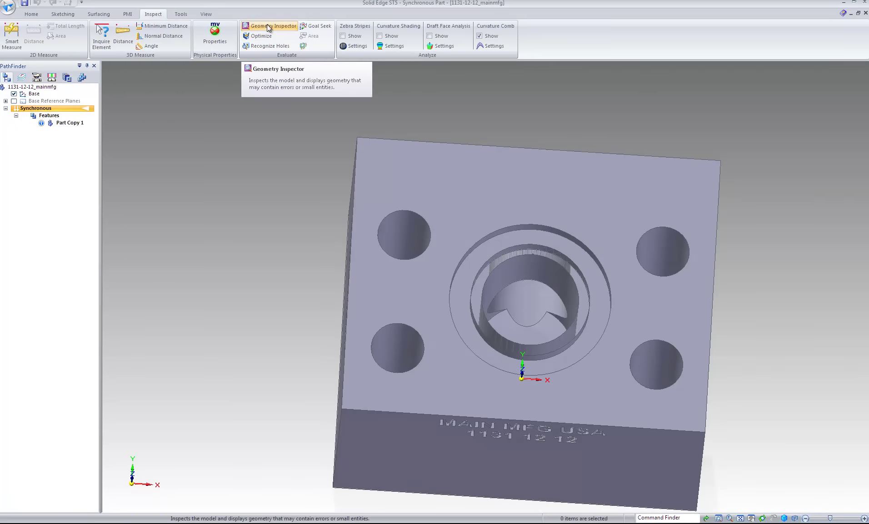
left_click(269, 27)
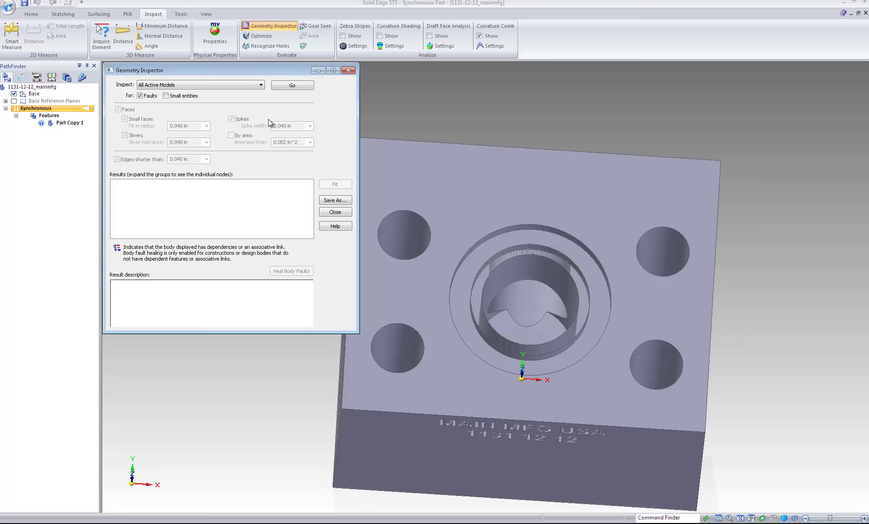
left_click(289, 89)
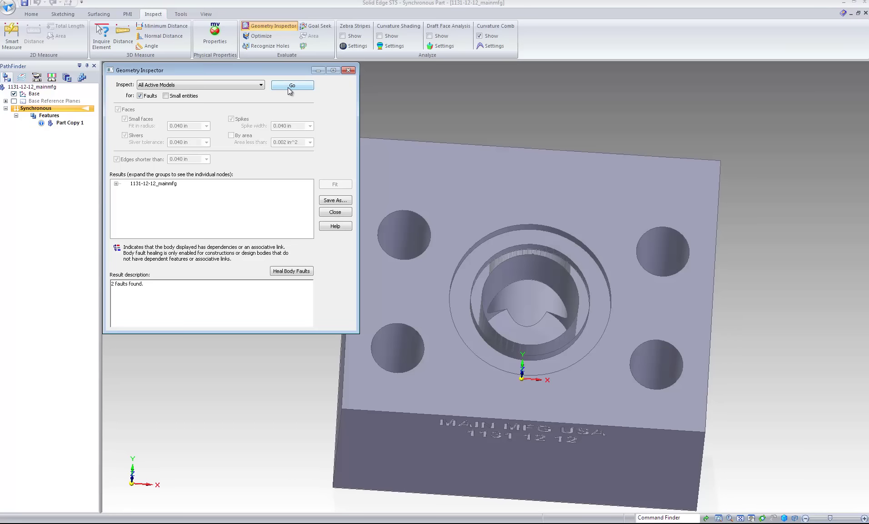
Locate the first invalid entity listed under the 1131-12-12_mainmfg faults on the model and close the Geometry Inspector.
left_click(116, 184)
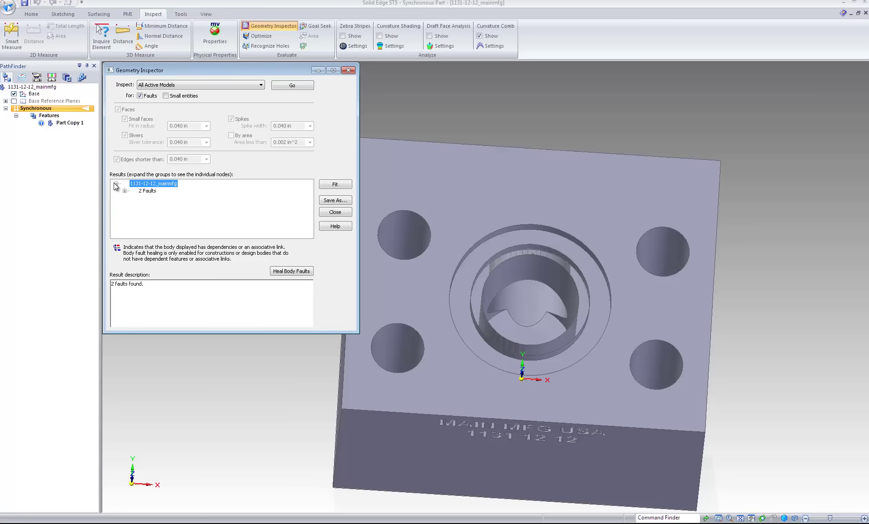
left_click(125, 191)
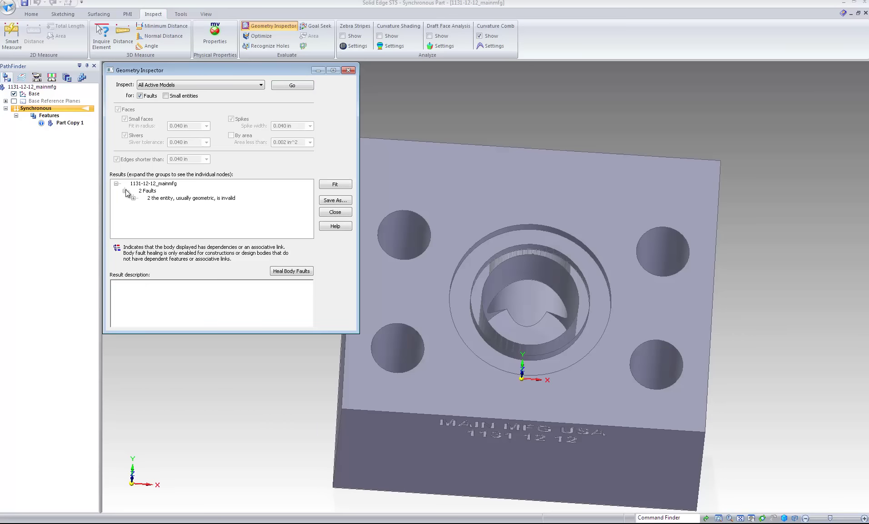
left_click(133, 199)
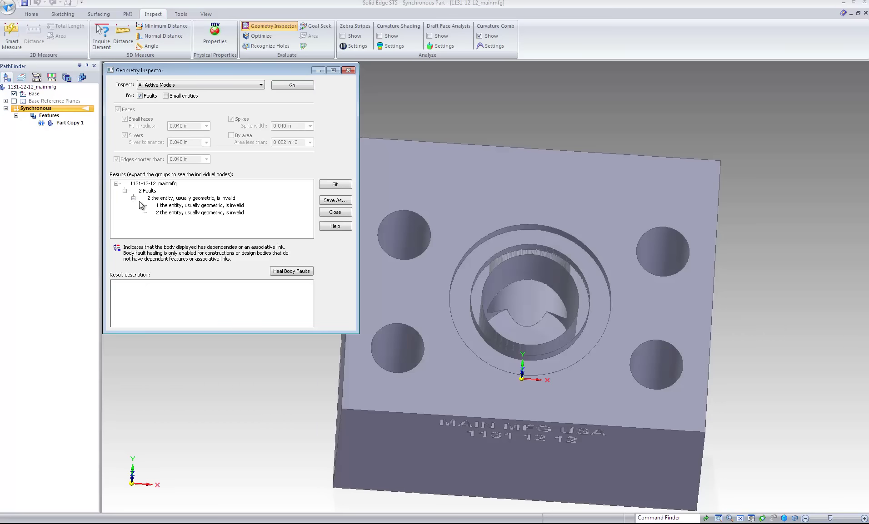
left_click(189, 207)
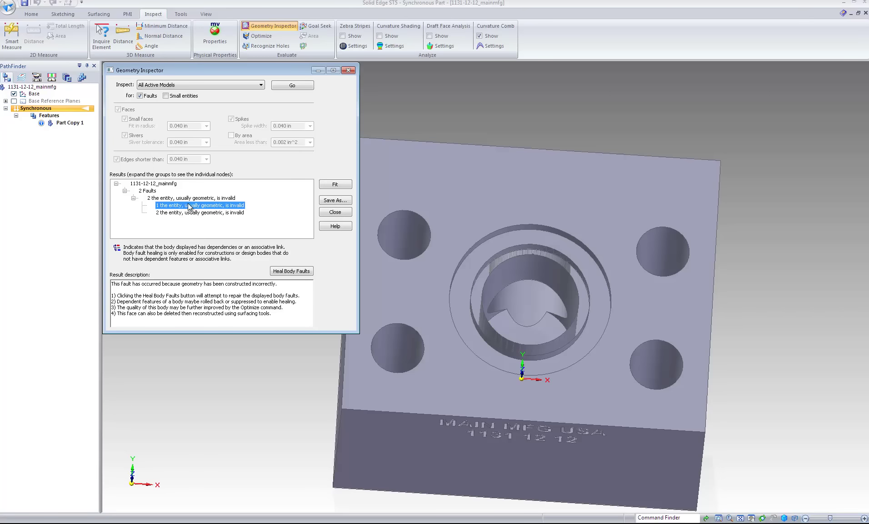
left_click(329, 185)
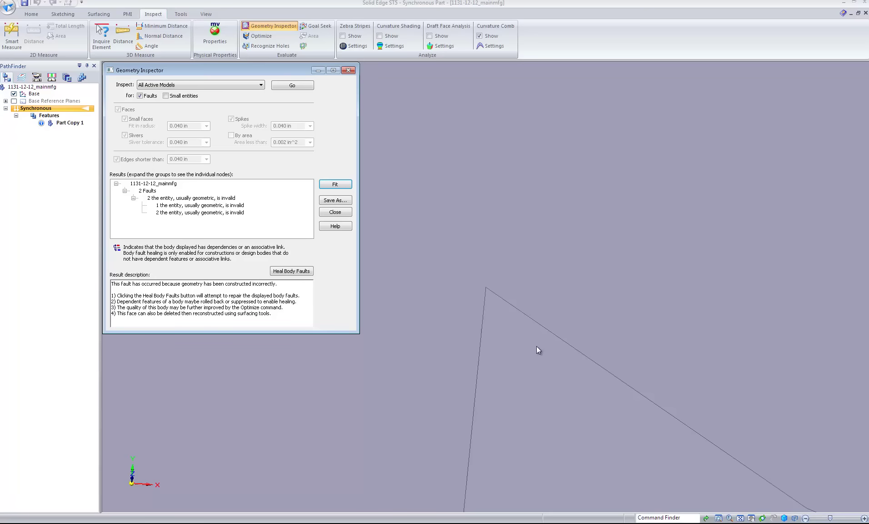
scroll(531, 328, "down", 5)
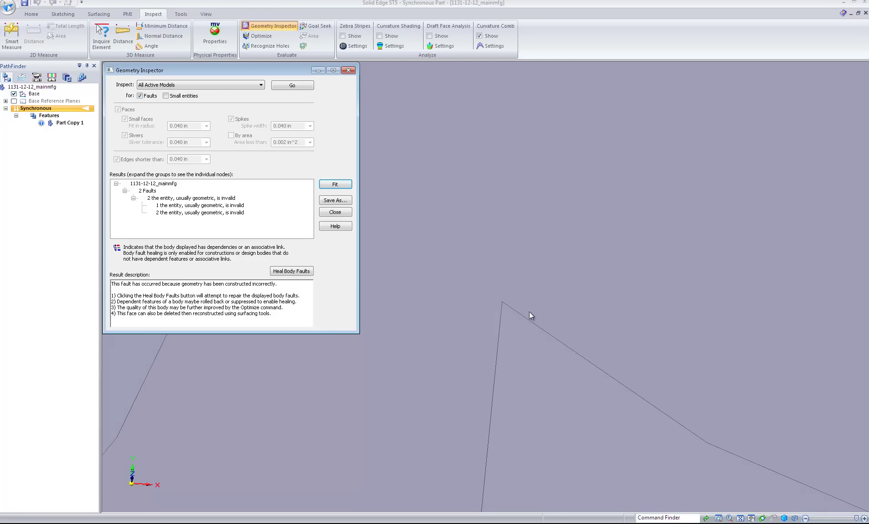
scroll(525, 300, "down", 8)
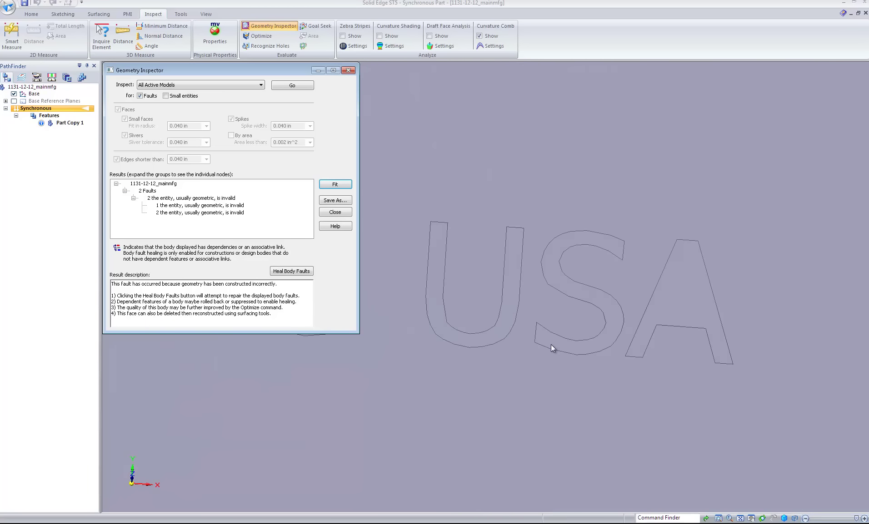
scroll(588, 284, "down", 6)
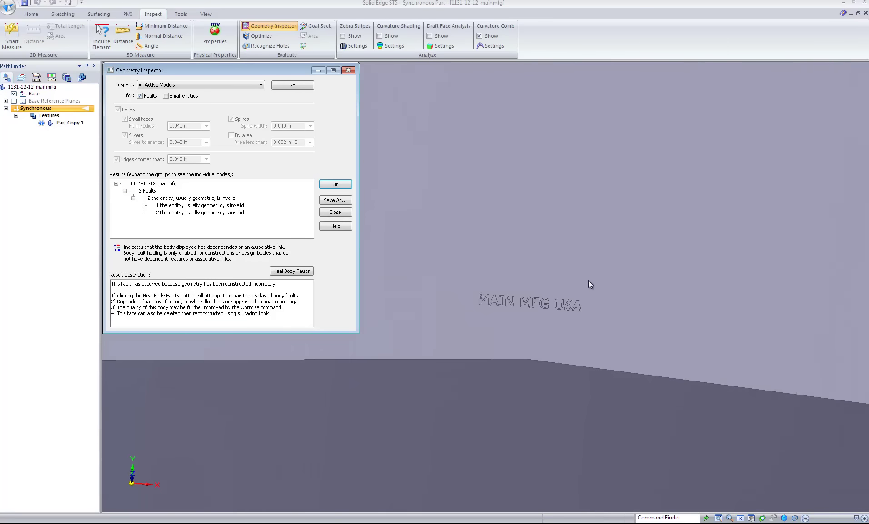
scroll(587, 275, "down", 1)
middle_click_drag(524, 454, 524, 450)
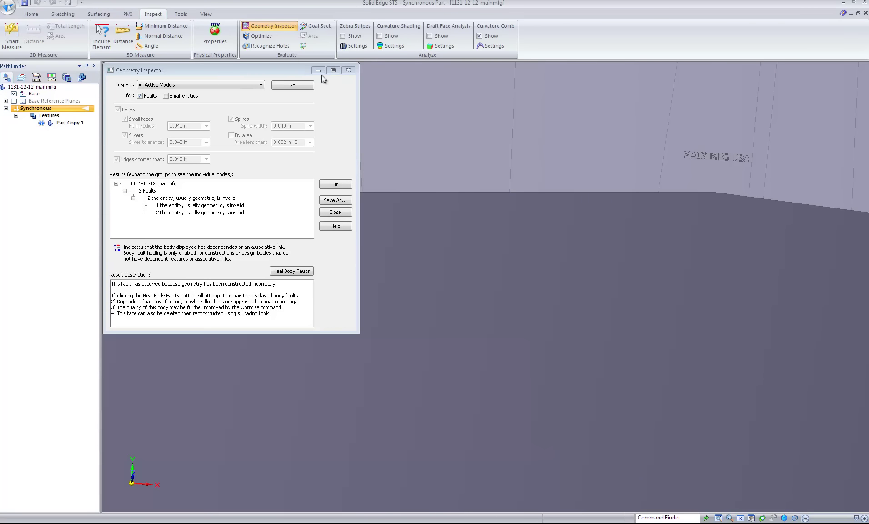
left_click(344, 71)
Try to delete the tiny MAIN MFG USA letter faces on the ring-shaped face around the central bore.
scroll(214, 397, "down", 3)
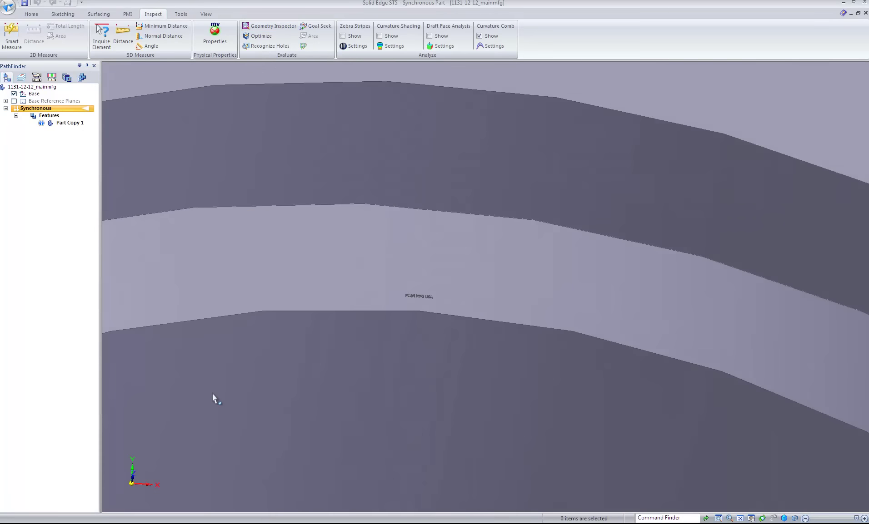
middle_click_drag(252, 430, 250, 427)
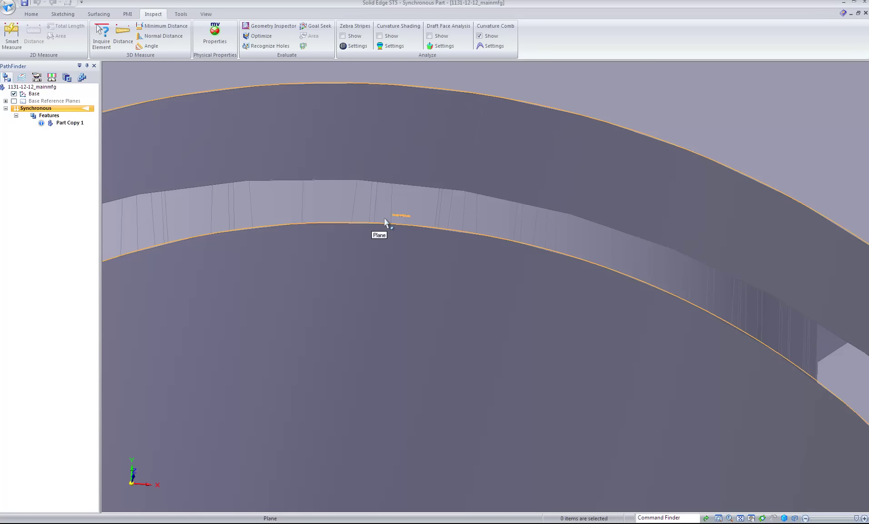
scroll(363, 223, "up", 6)
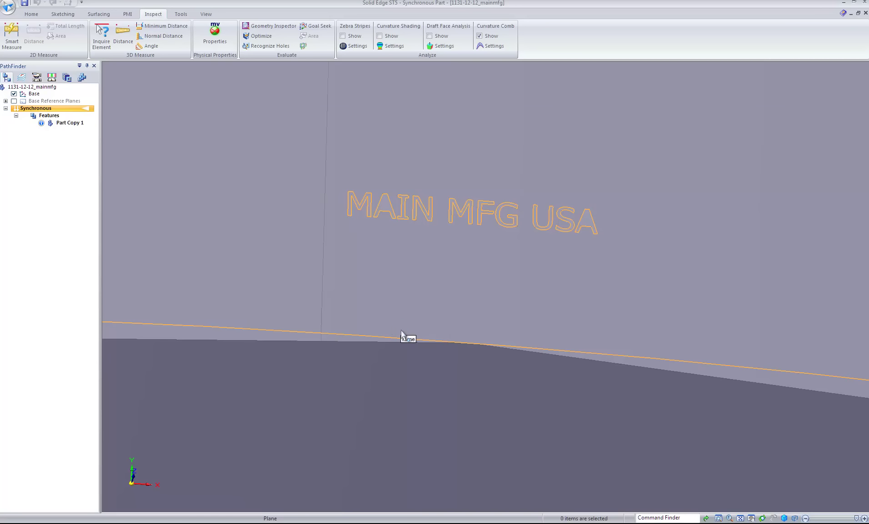
scroll(439, 403, "down", 2)
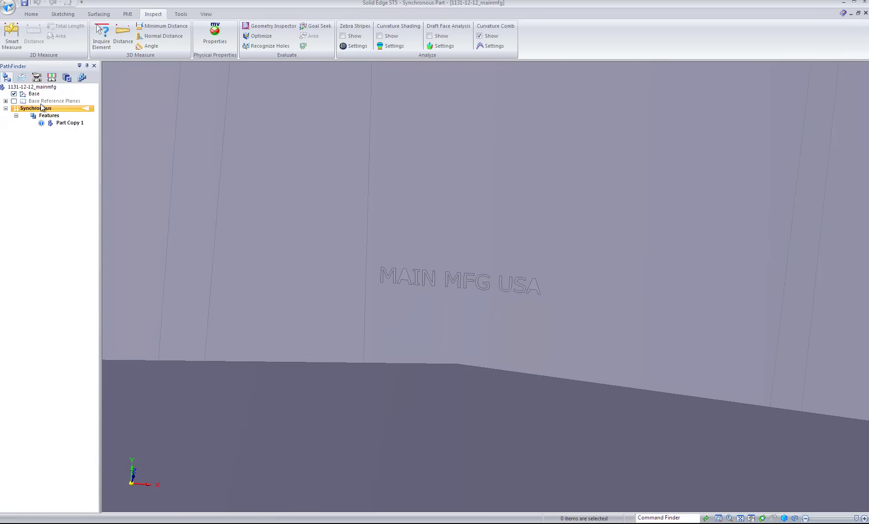
left_click_drag(360, 227, 582, 321)
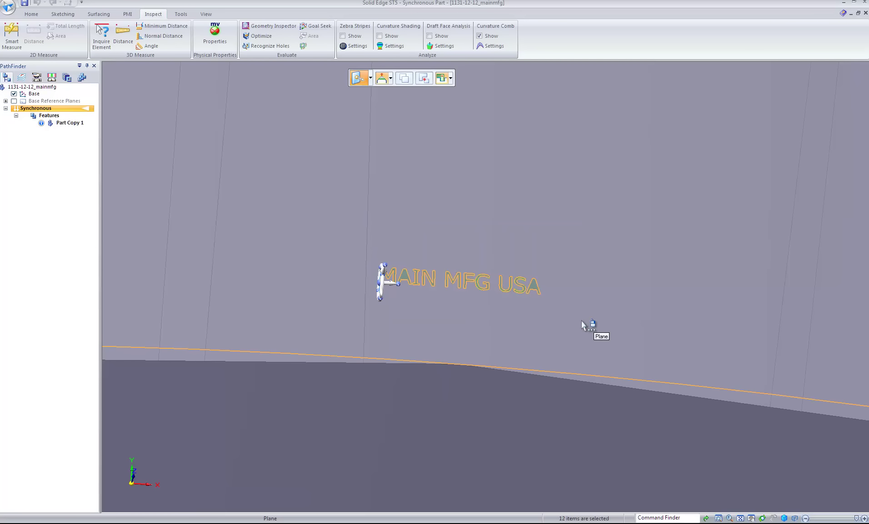
key("Delete")
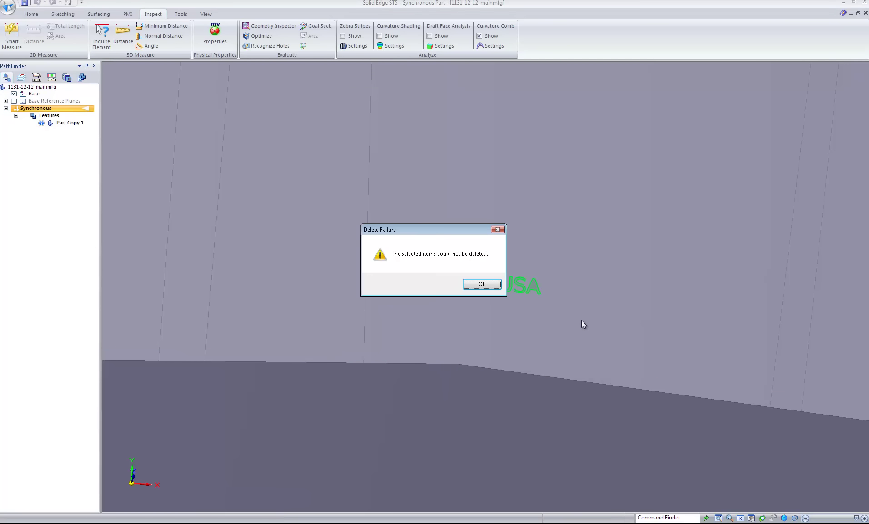
left_click(481, 288)
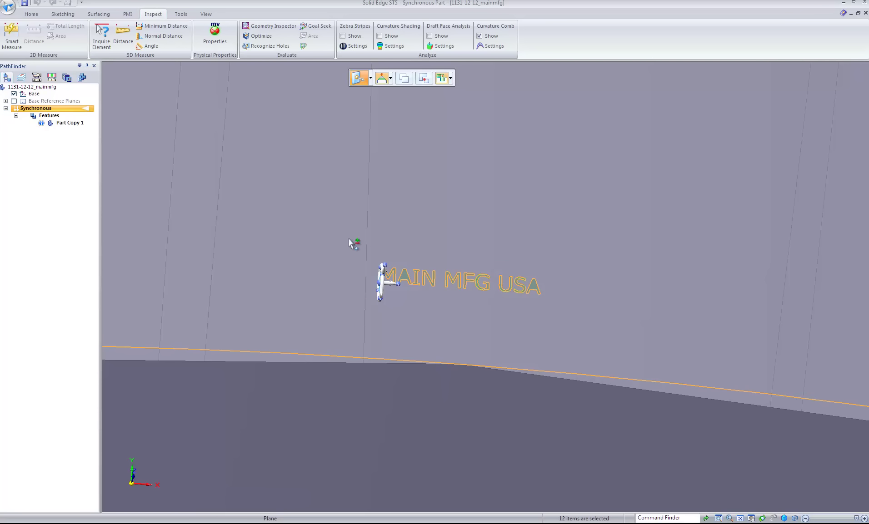
Remove the tiny MAIN MFG USA lettering around the central bore, including the surrounding ring-shaped face in the selection.
left_click_drag(349, 233, 619, 335)
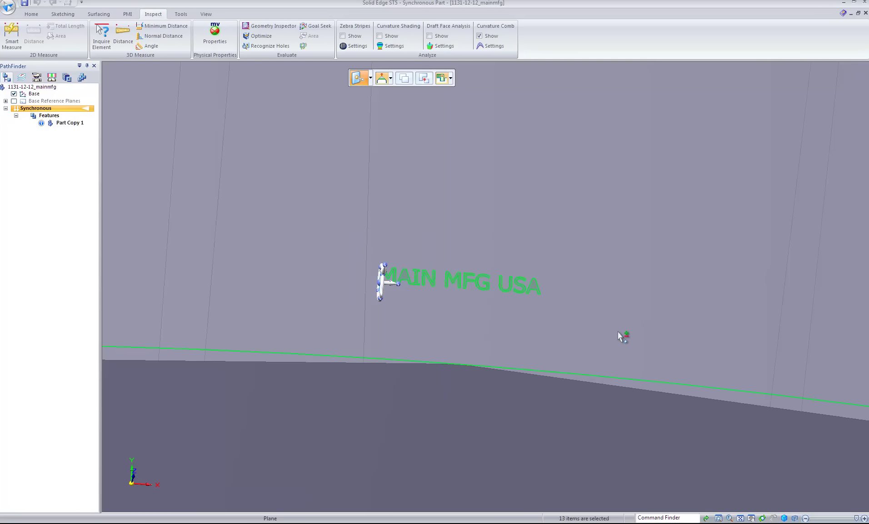
key("Escape")
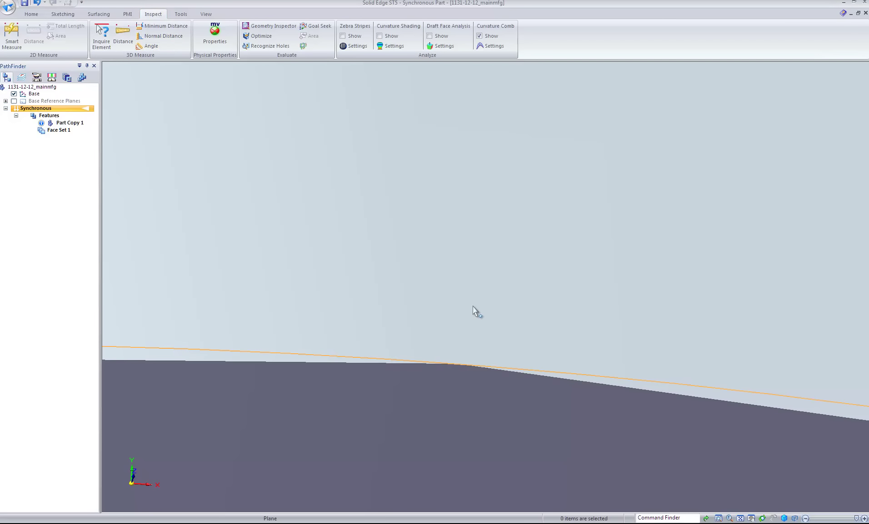
scroll(485, 311, "down", 10)
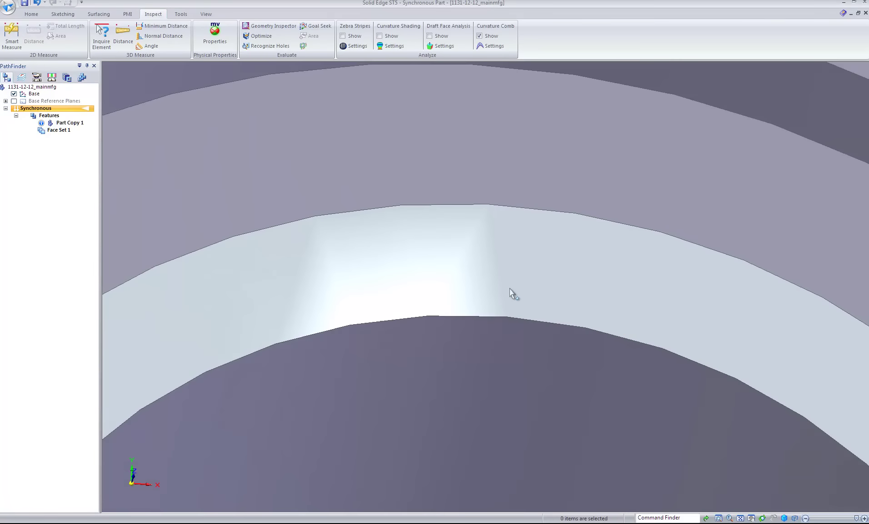
scroll(509, 289, "down", 10)
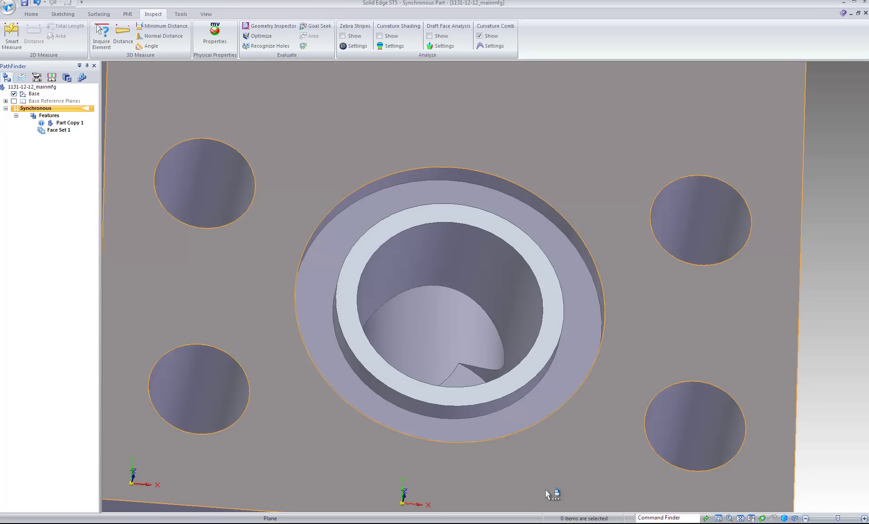
middle_click_drag(382, 468, 587, 362)
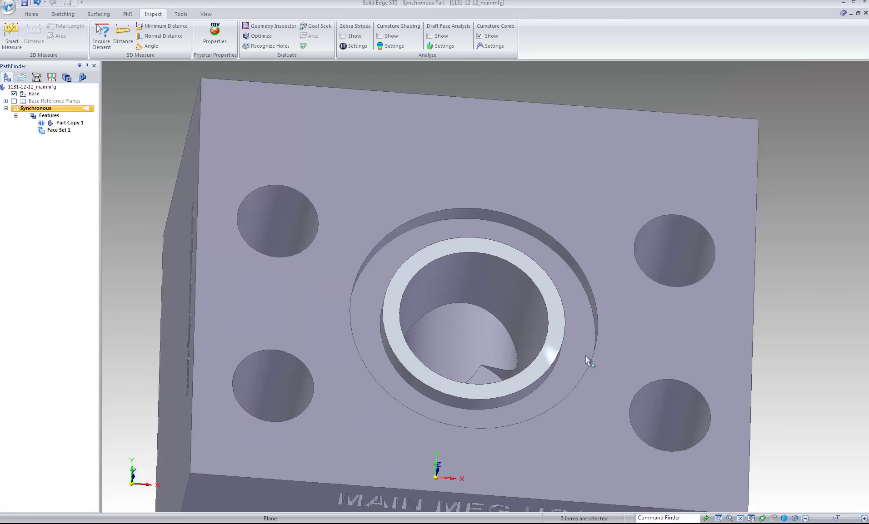
scroll(587, 362, "down", 2)
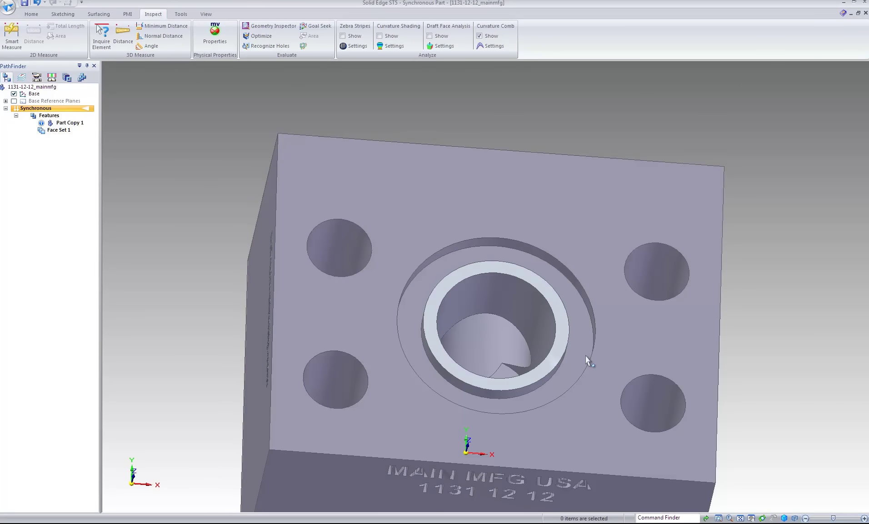